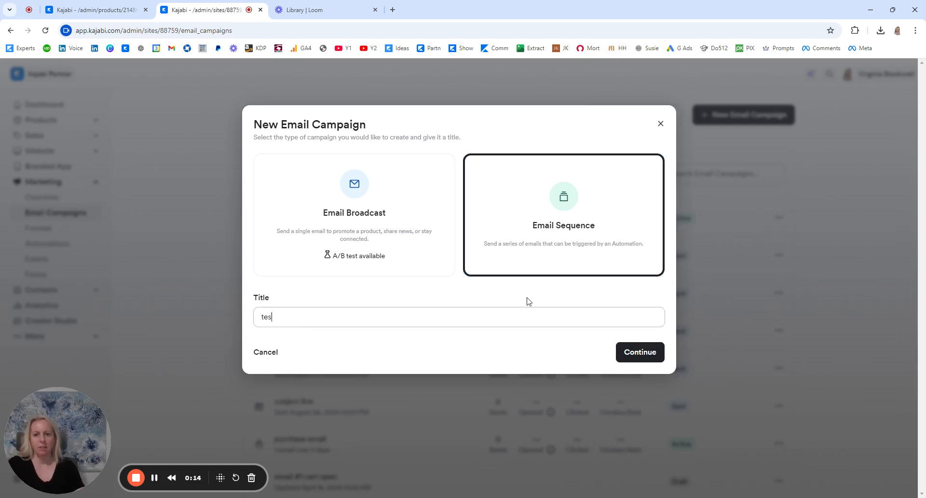
Step: Title the new email sequence "test email" and continue to template selection
text(test email)
key(Return)
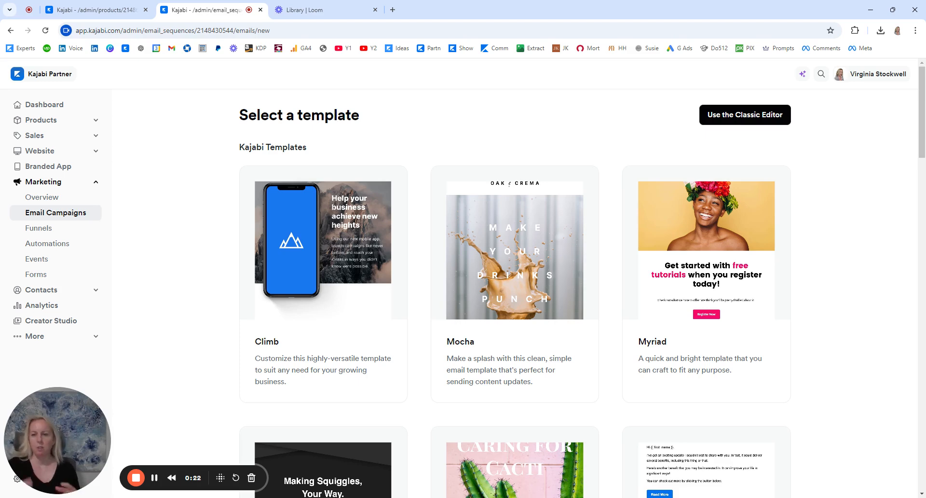
Step: Create a sequence email titled "weekly email" from the Myriad template
scroll(852, 291, down, 2)
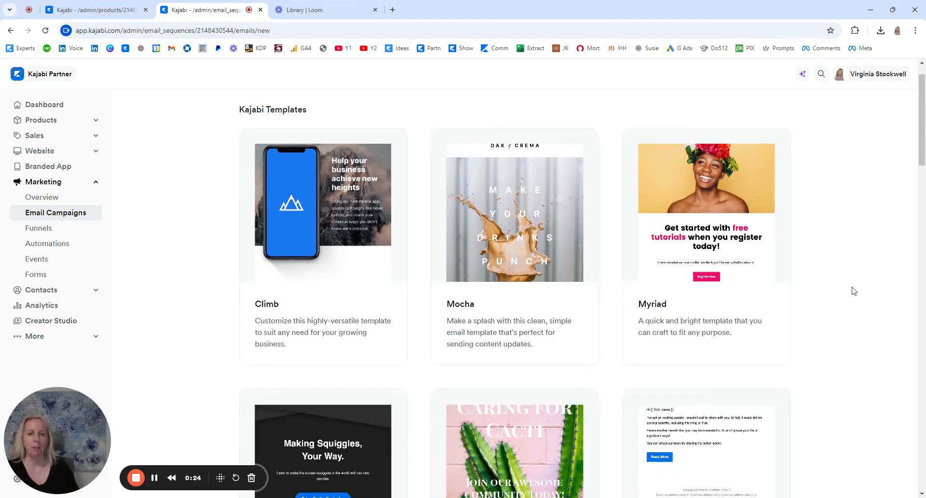
scroll(852, 291, up, 1)
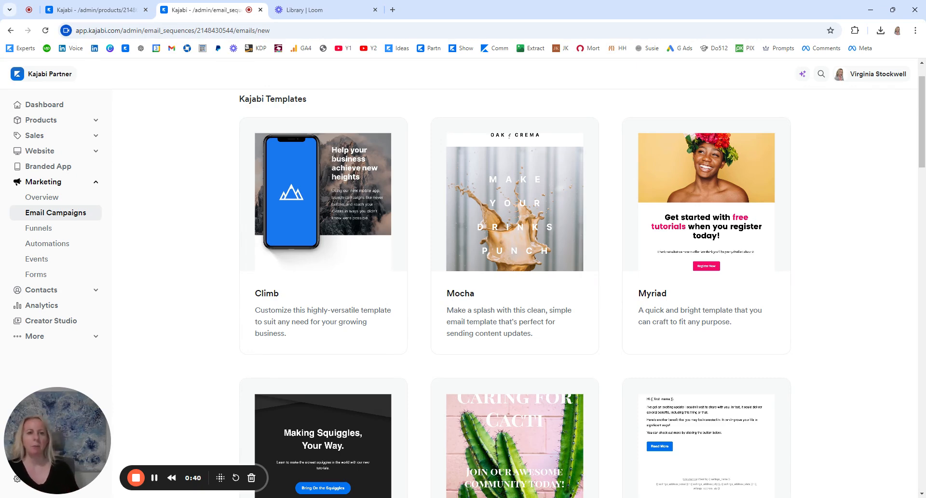
scroll(841, 314, up, 1)
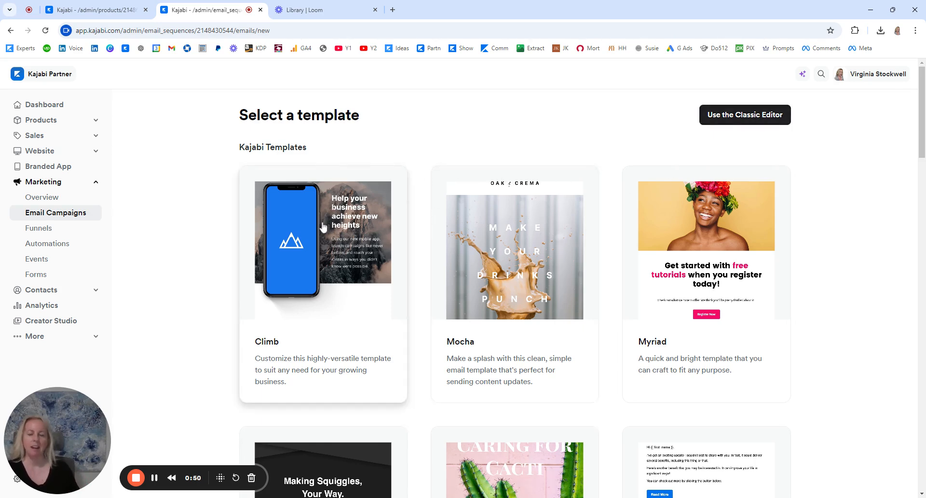
click(694, 223)
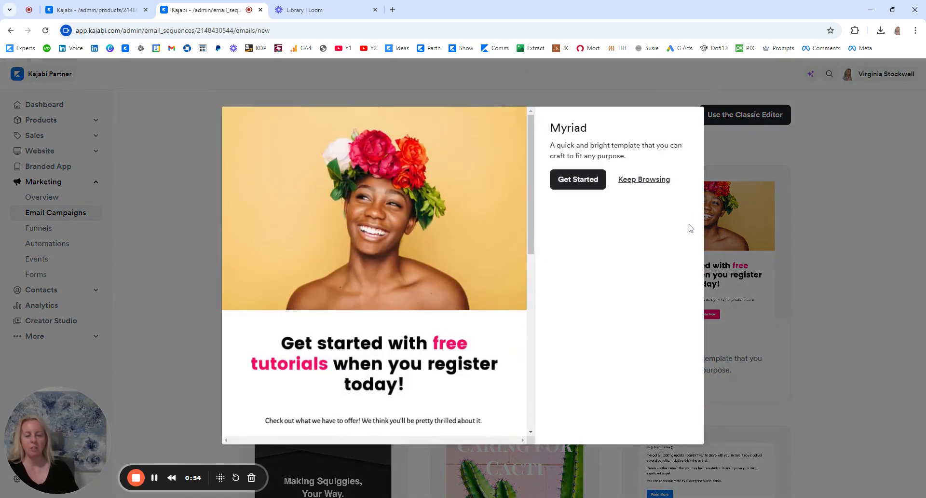
click(582, 184)
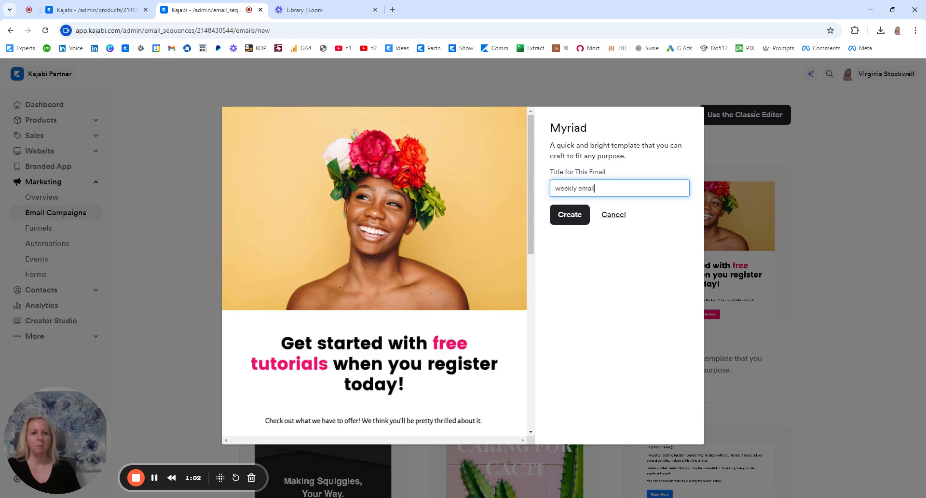
click(574, 214)
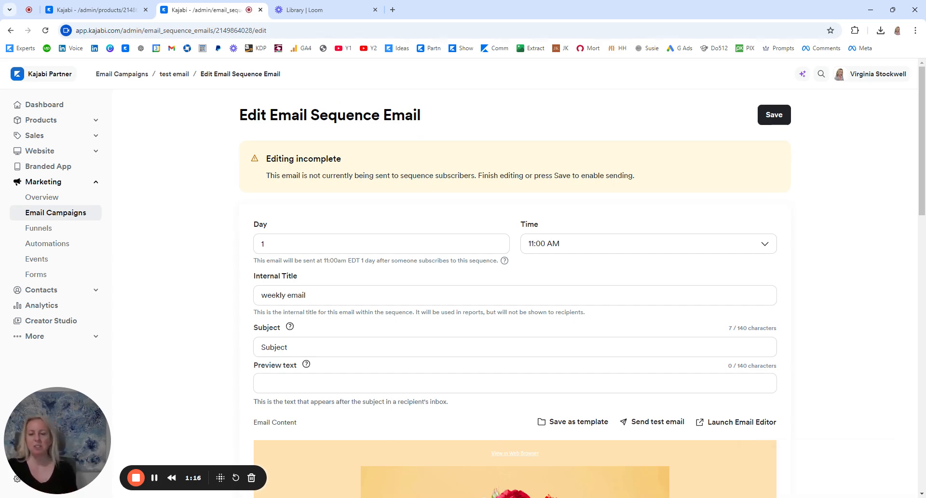
Step: Open the weekly email's content for editing
scroll(823, 312, down, 7)
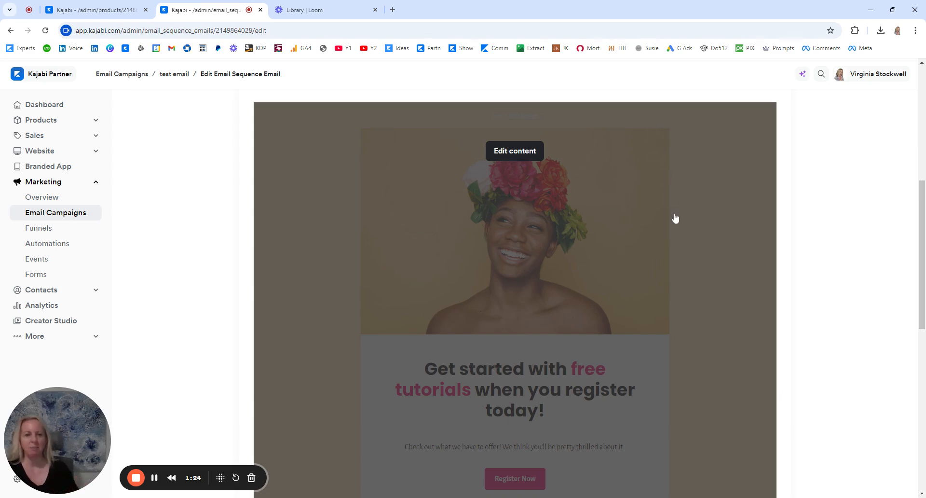
scroll(673, 217, up, 2)
click(515, 259)
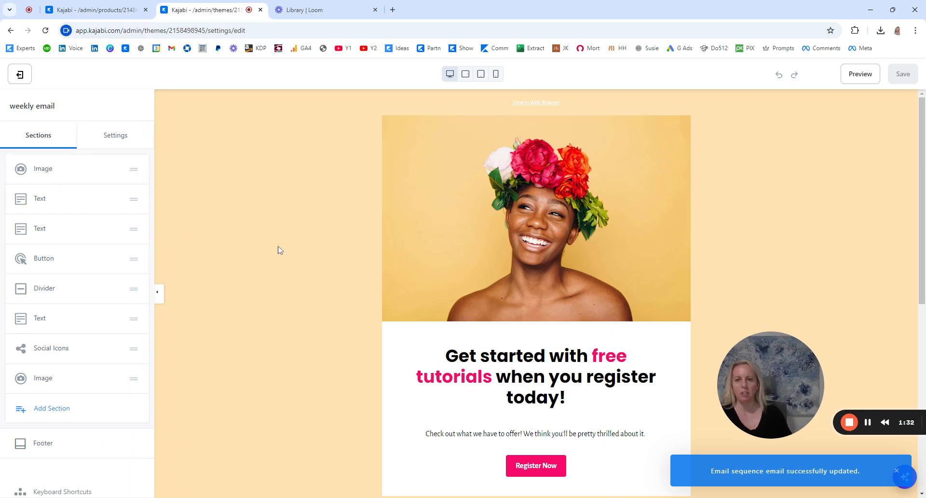
Step: Examine the template's layout and sections, including the image source options of the top image and the text editor for the headline
scroll(367, 227, down, 3)
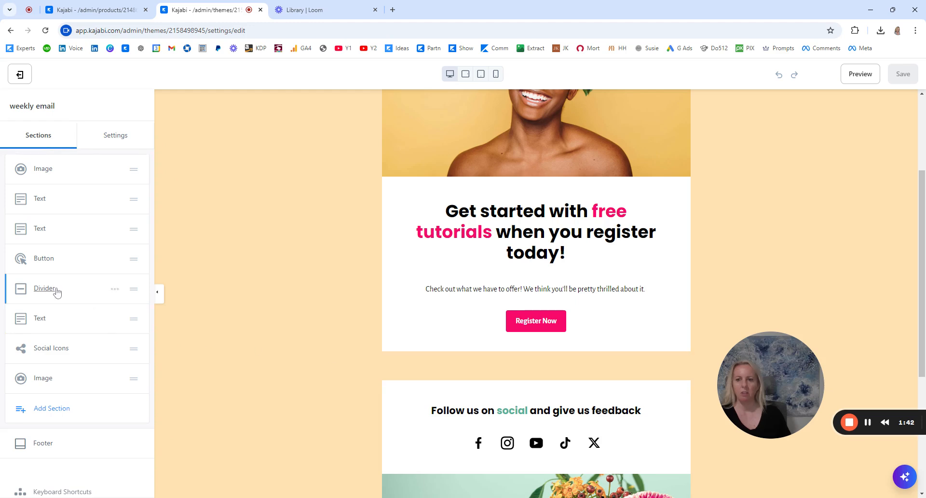
scroll(397, 323, down, 3)
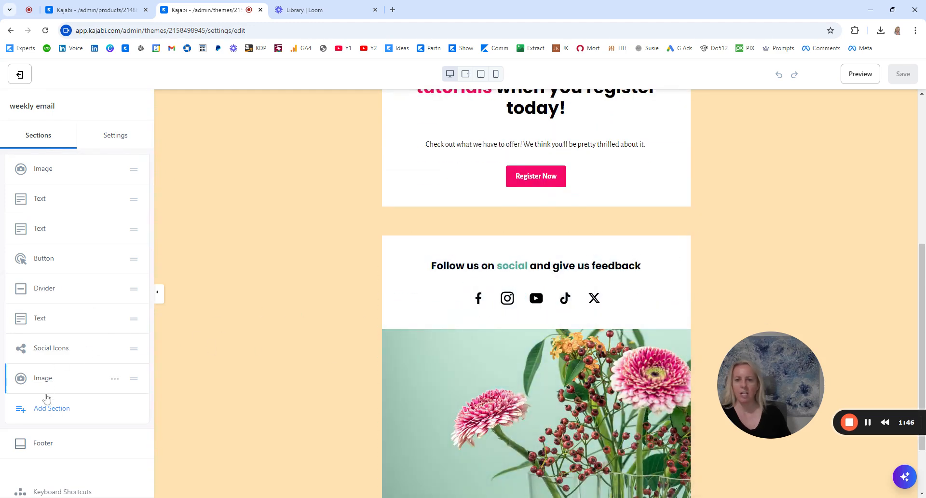
scroll(352, 270, up, 1)
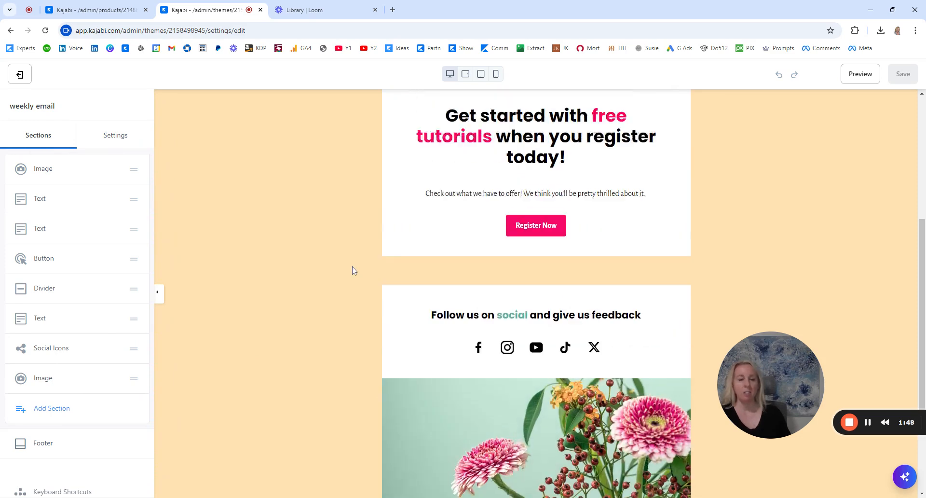
scroll(510, 302, up, 5)
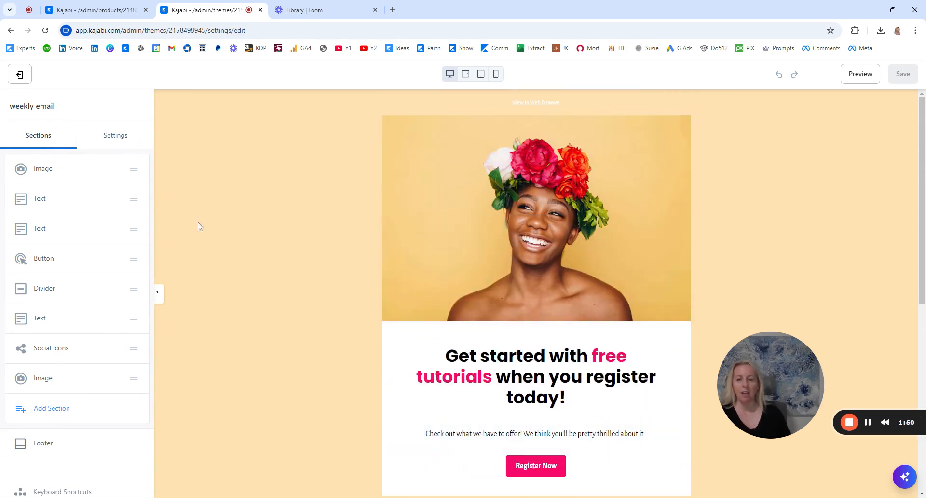
click(43, 170)
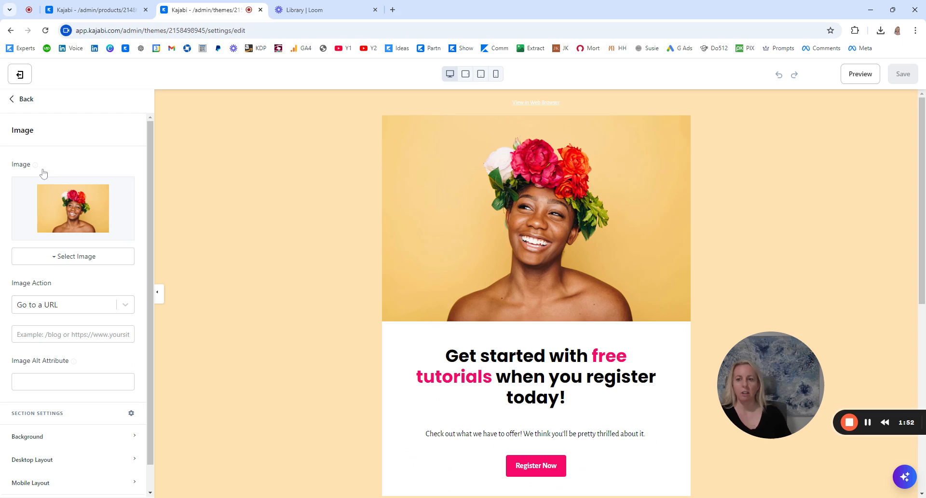
click(34, 264)
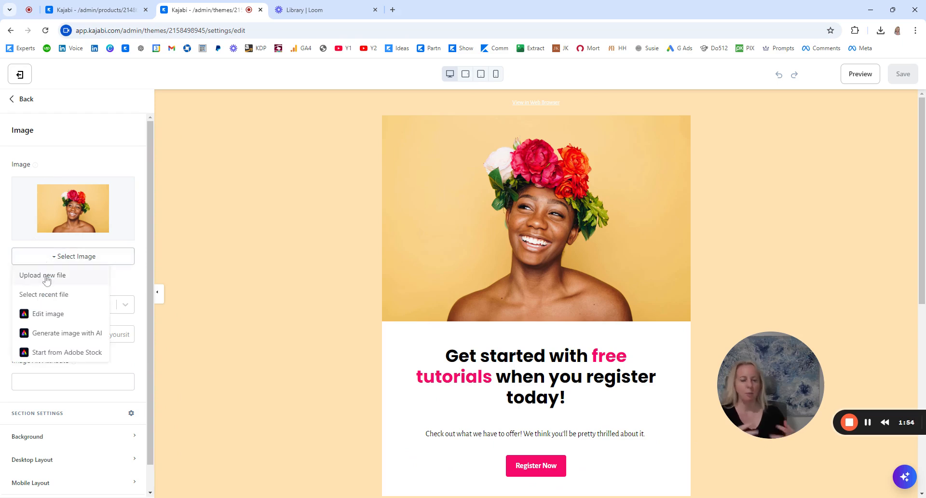
click(537, 378)
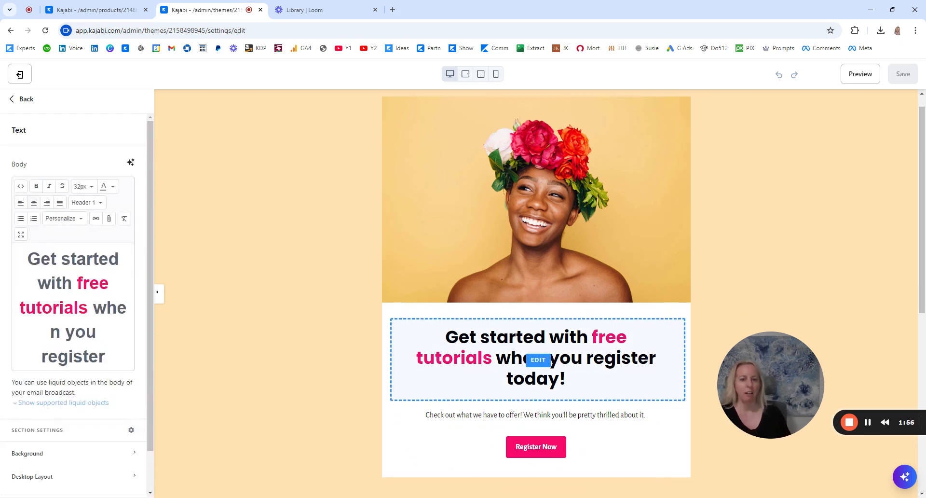
drag(99, 381, 2, 280)
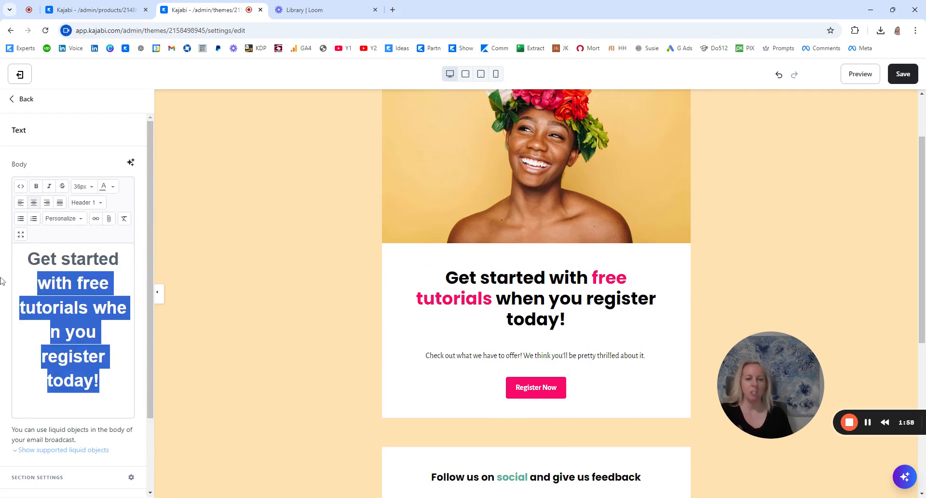
Step: Delete the "Register Now" button section from the email
click(458, 402)
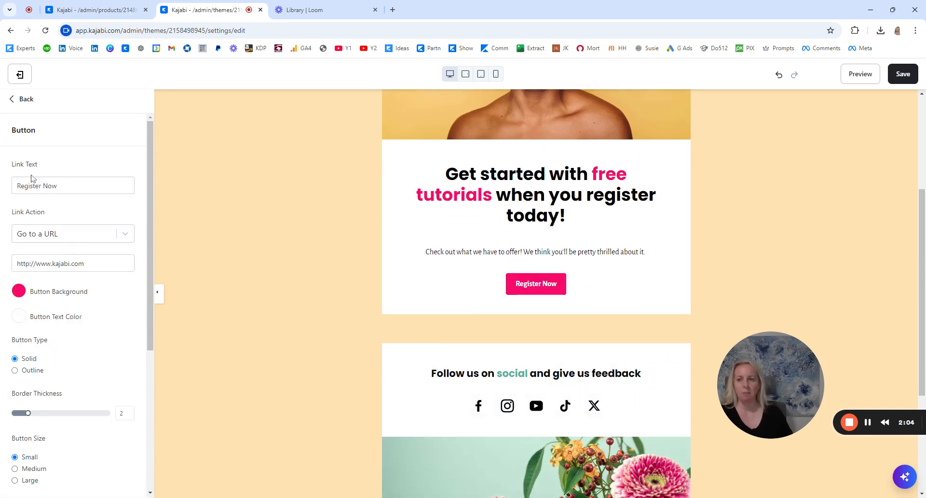
scroll(47, 329, down, 5)
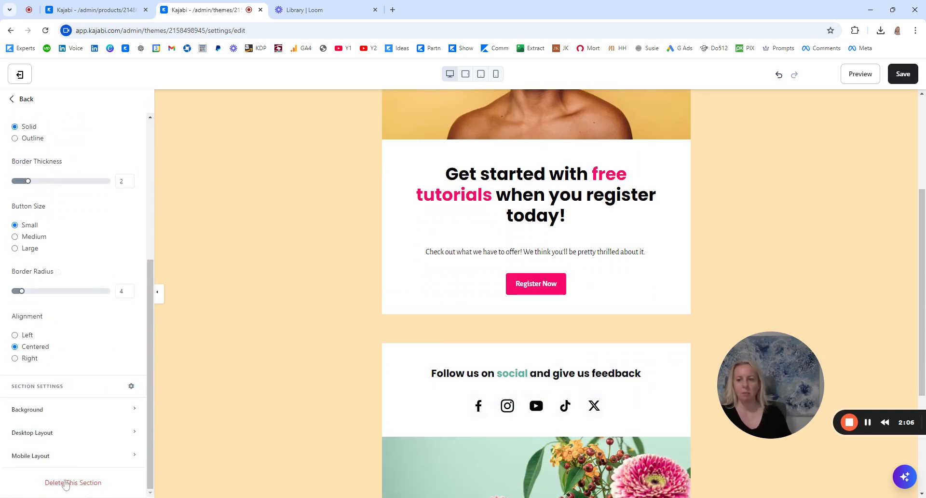
click(66, 482)
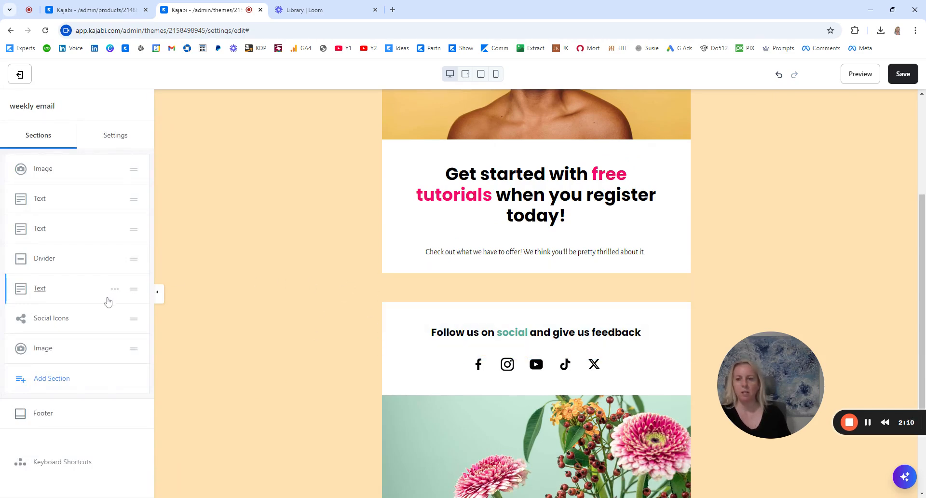
Step: Add an Image section at the end of the email and return to the section list
click(49, 381)
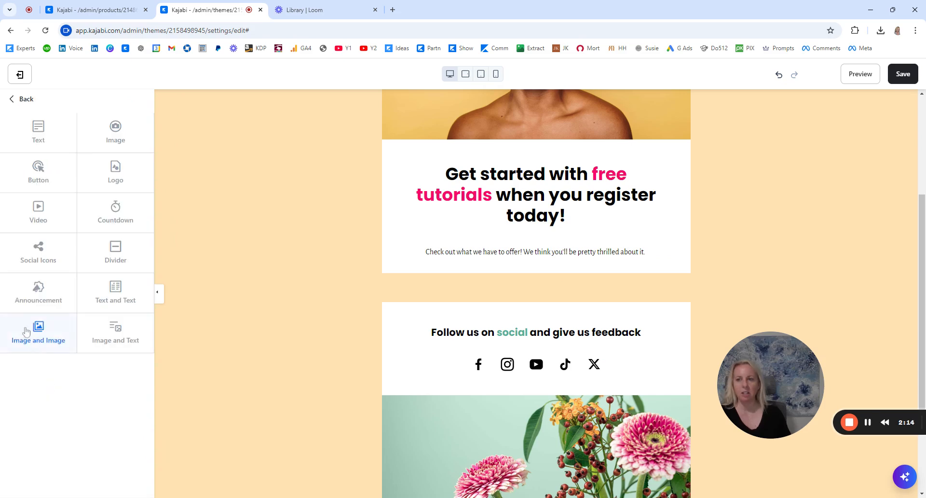
click(117, 132)
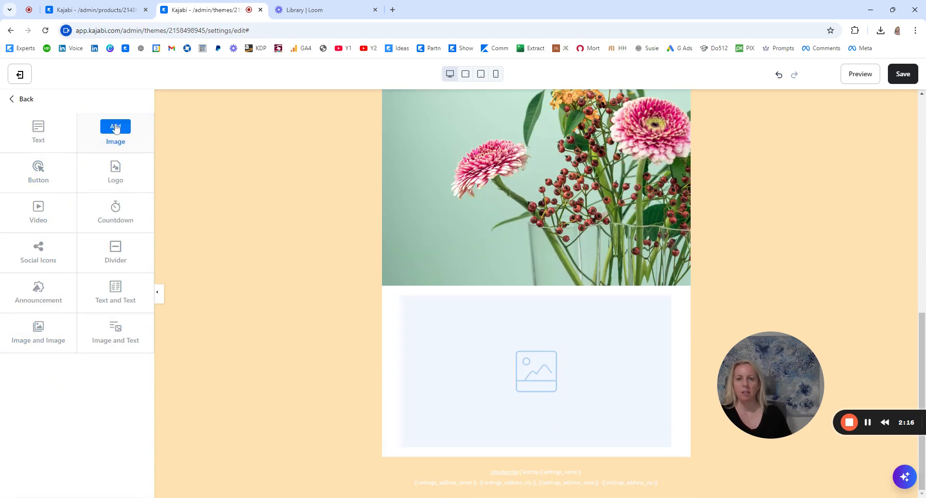
click(21, 102)
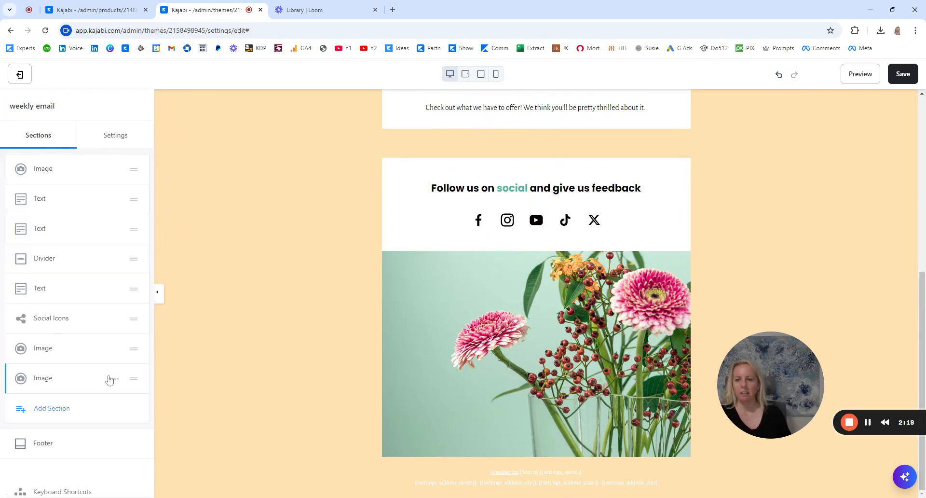
Step: Rename the newly added last Image section to "this image"
click(115, 380)
click(90, 391)
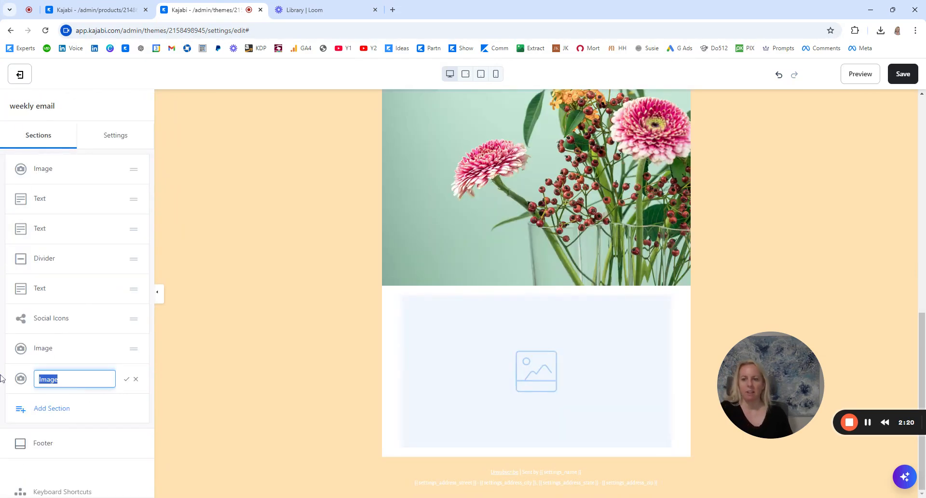
text(this imag)
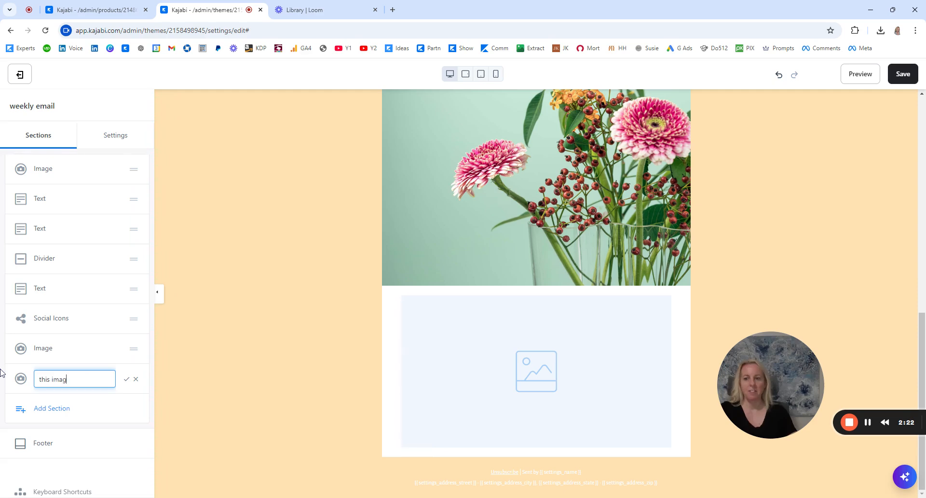
text(e)
key(Return)
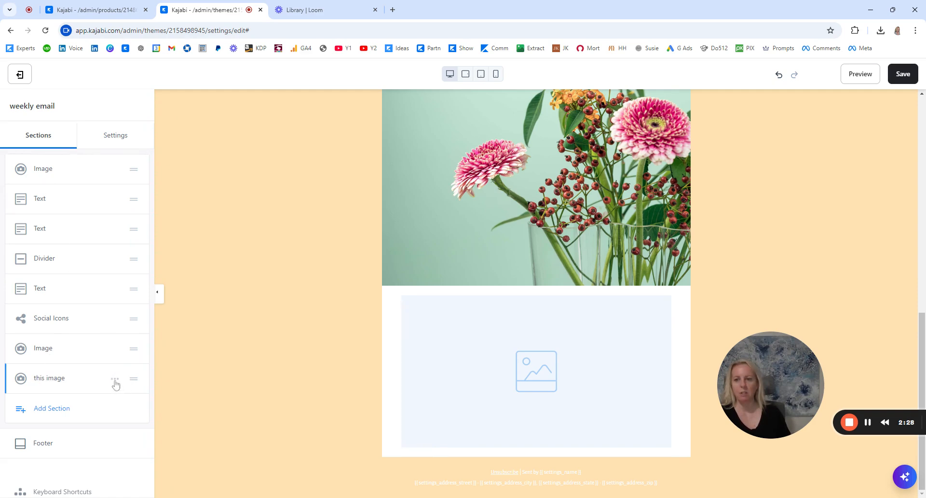
click(115, 381)
click(115, 379)
click(106, 391)
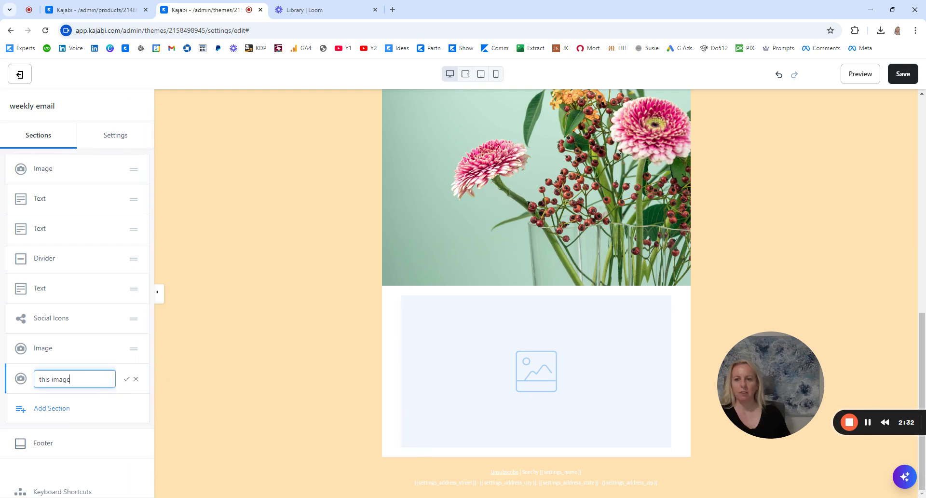
click(127, 381)
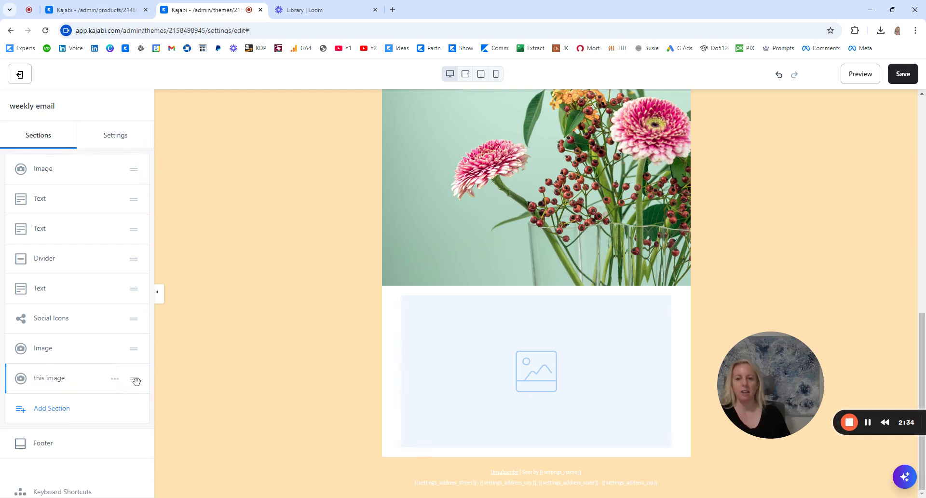
Step: Move the "this image" section between the second Text section and the Divider, and check its placement in the email
drag(137, 381, 136, 261)
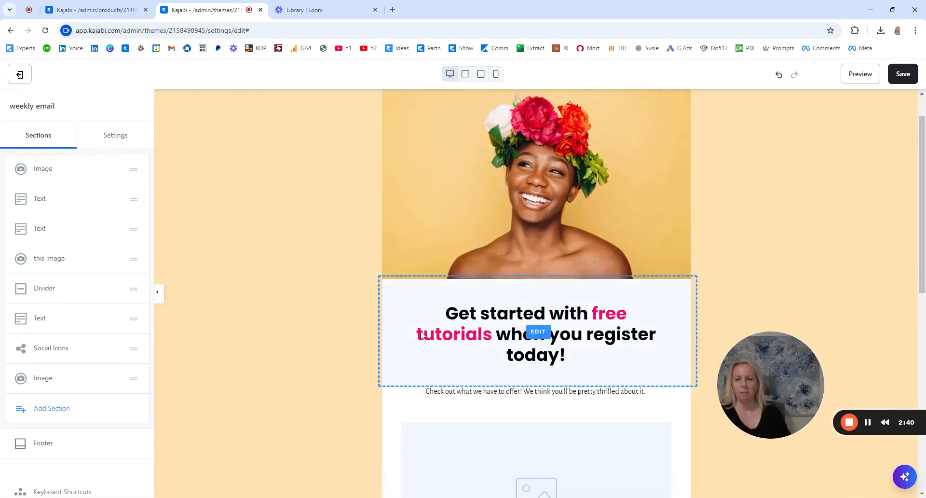
scroll(422, 336, down, 3)
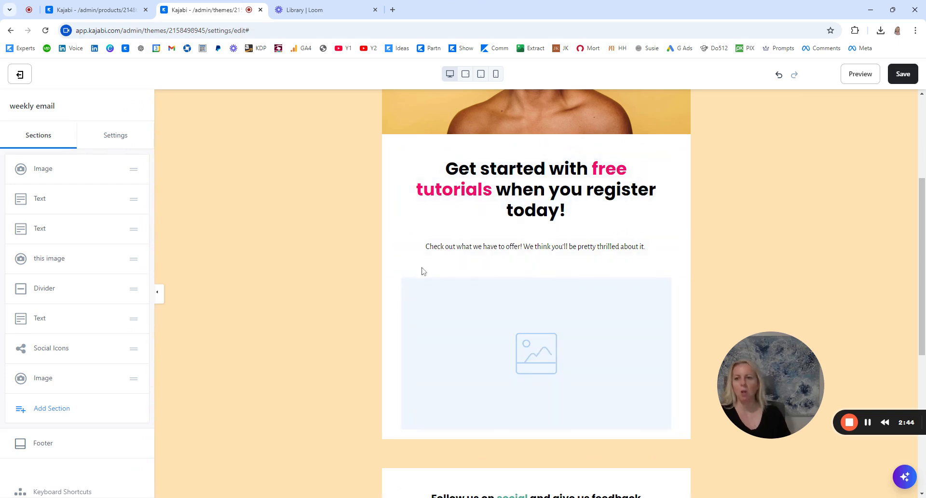
scroll(438, 341, down, 2)
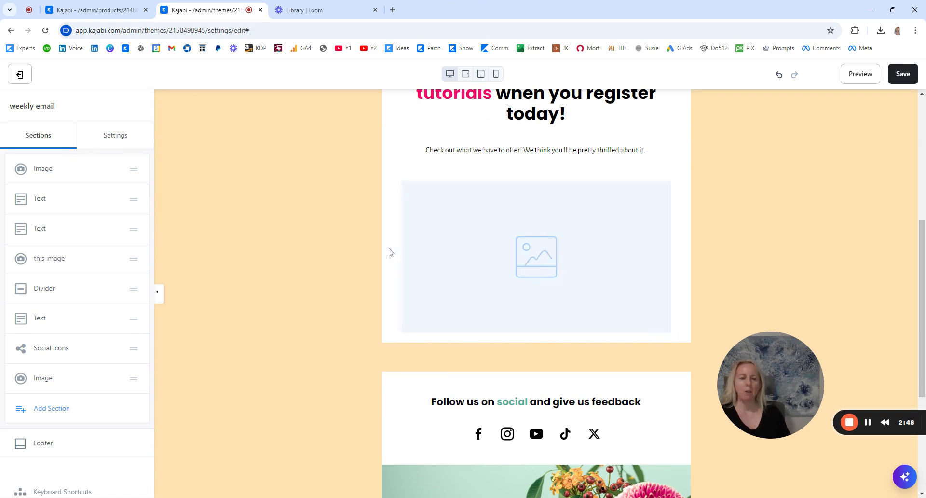
Step: Set the background colour of the "this image" section to purple (RGB 155, 89, 182)
click(422, 266)
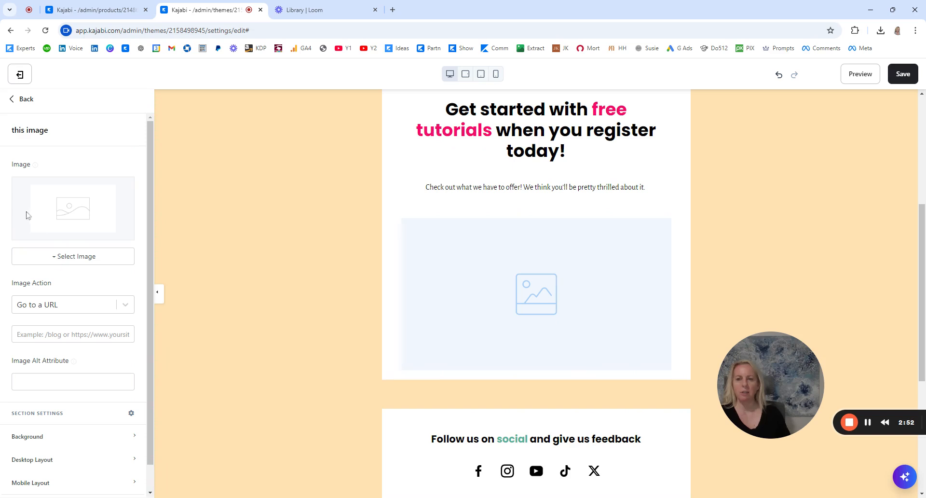
scroll(31, 251, down, 2)
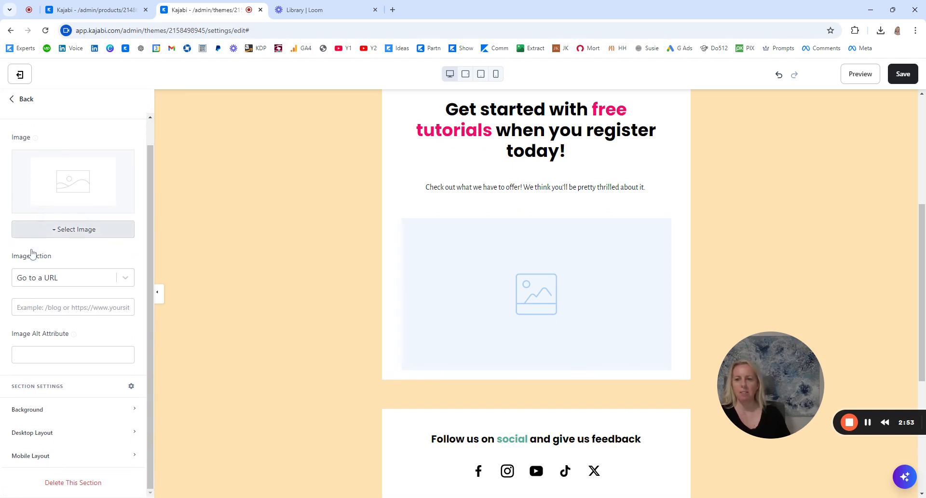
click(29, 408)
scroll(42, 390, down, 1)
click(19, 406)
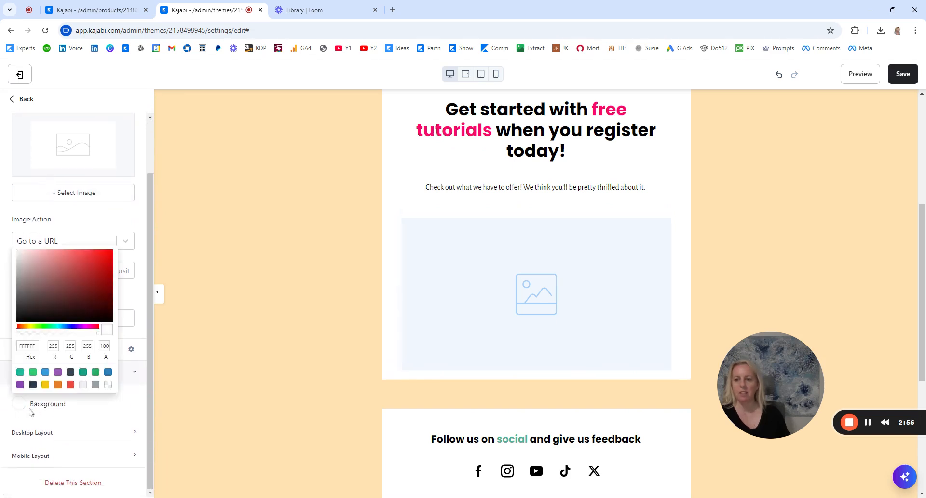
click(57, 372)
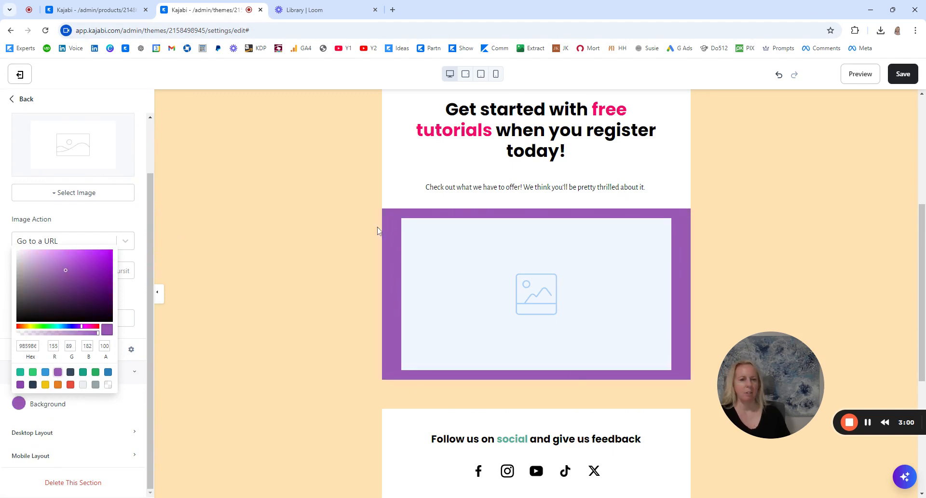
Step: Add a Text and Text section at the end of the email and return to the section list
click(101, 81)
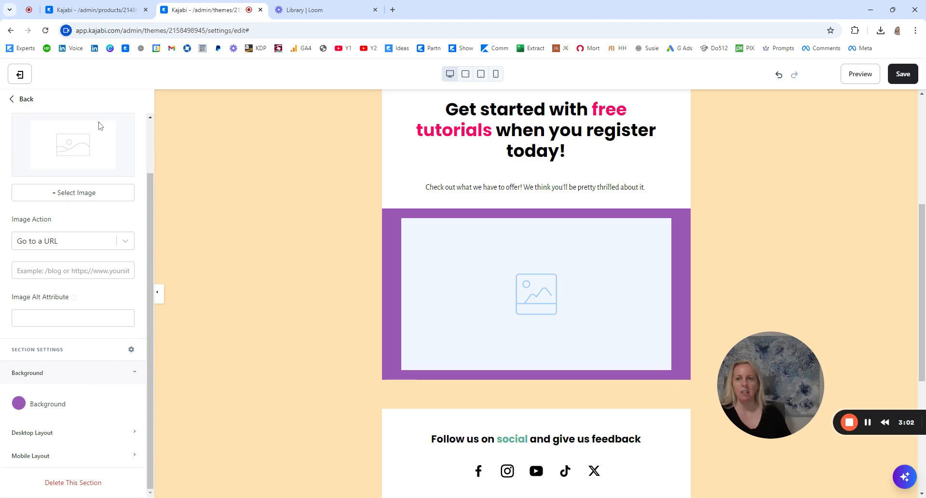
click(29, 100)
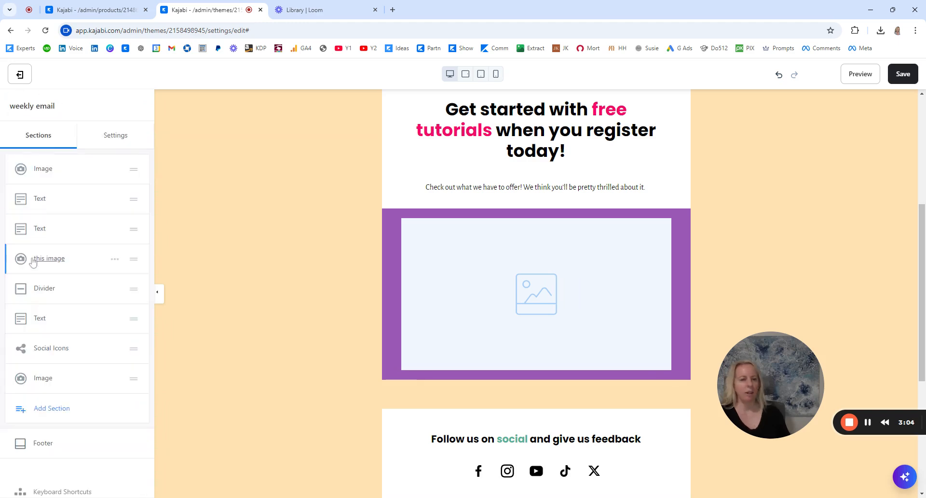
scroll(31, 253, down, 1)
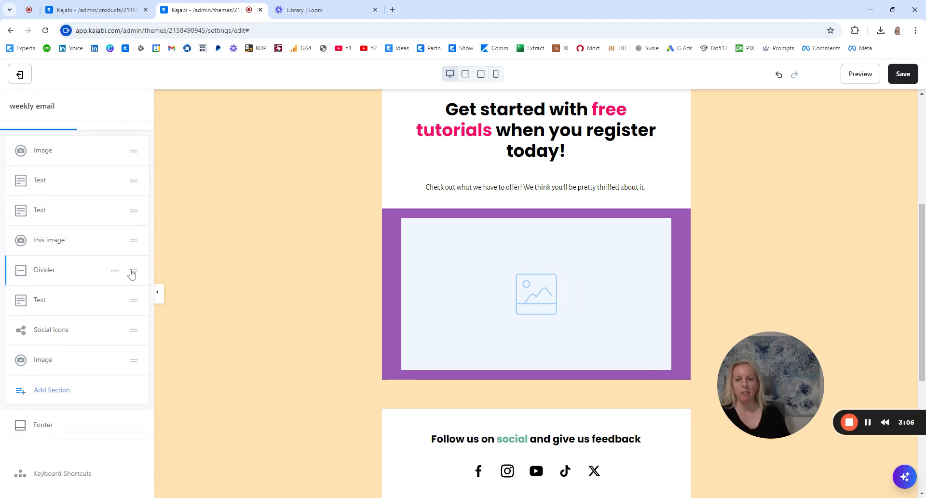
scroll(404, 296, down, 2)
scroll(405, 306, up, 5)
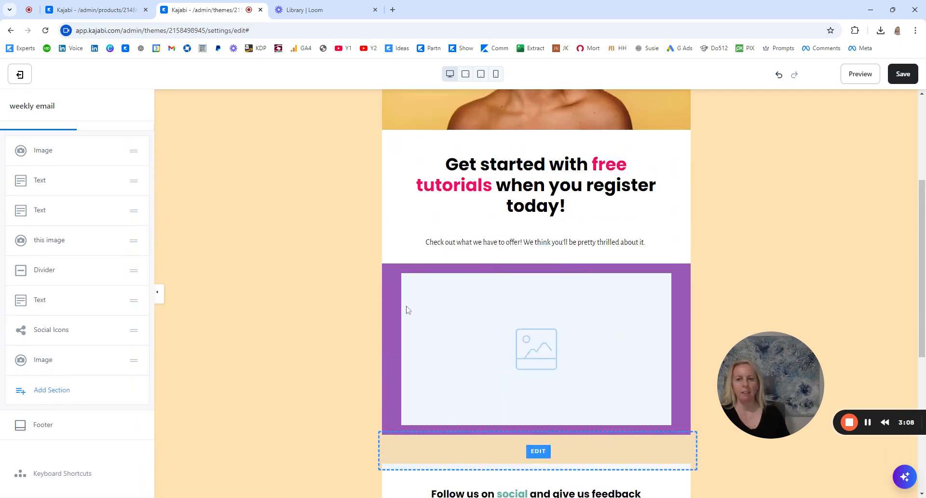
scroll(54, 367, up, 1)
click(56, 405)
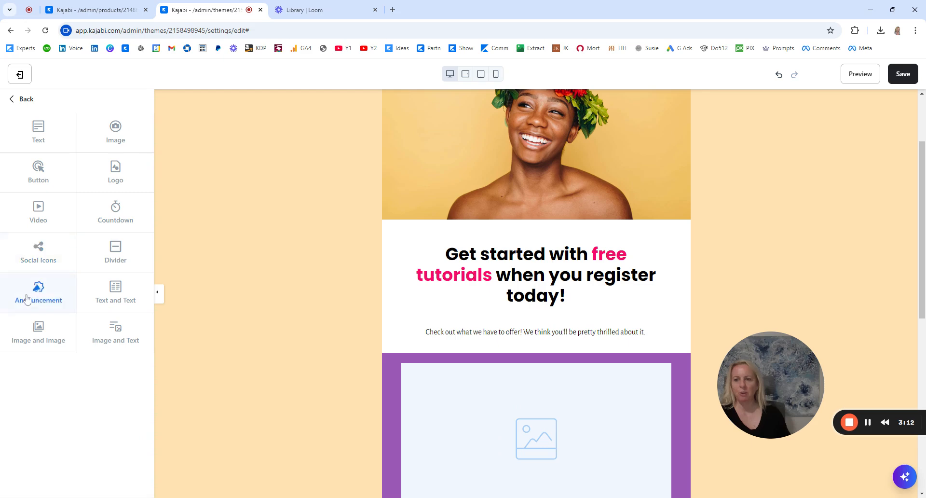
click(120, 288)
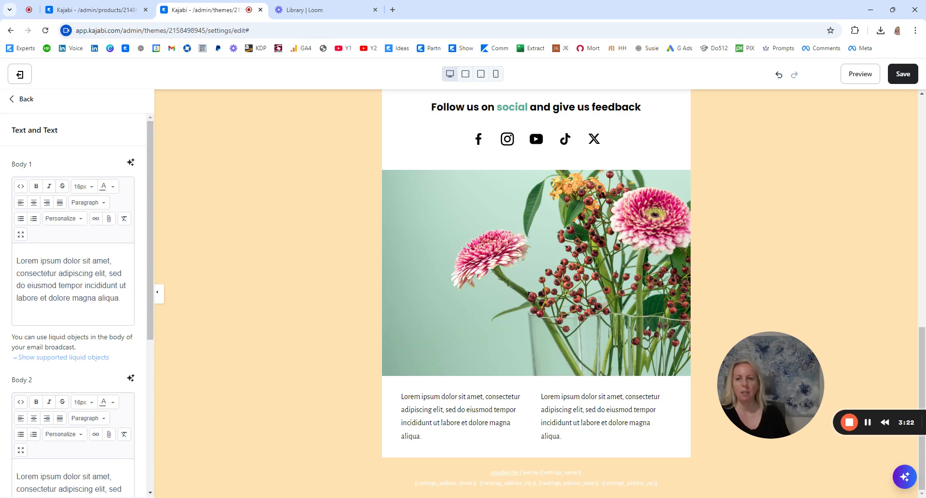
click(27, 100)
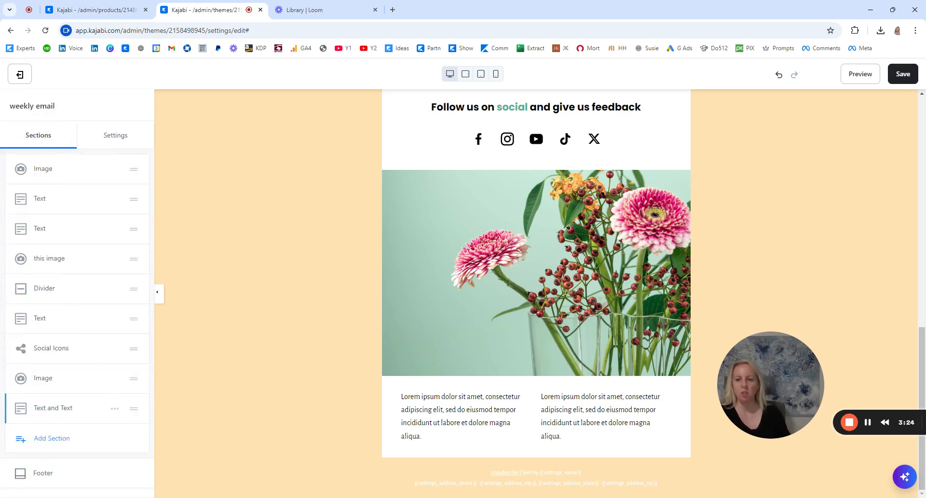
Step: Move the Text and Text section between Social Icons and the last Image section, and check its placement in the email
drag(131, 407, 128, 366)
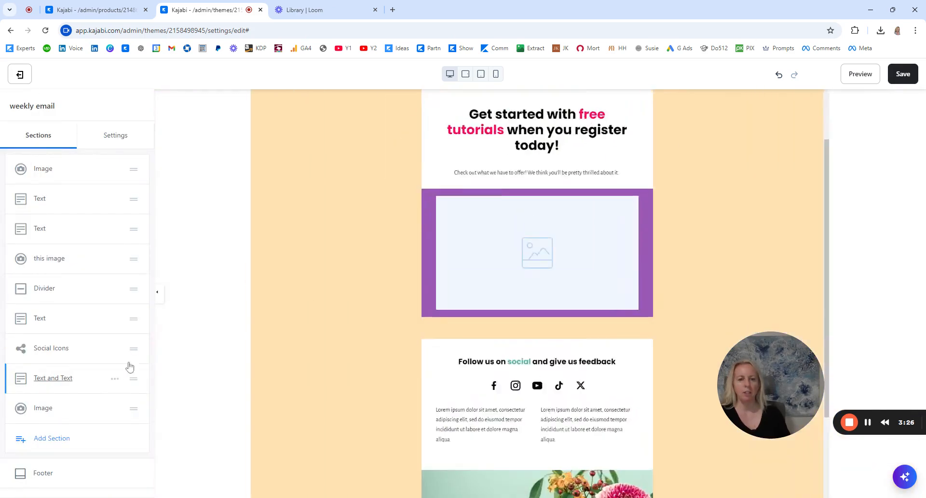
scroll(468, 303, down, 3)
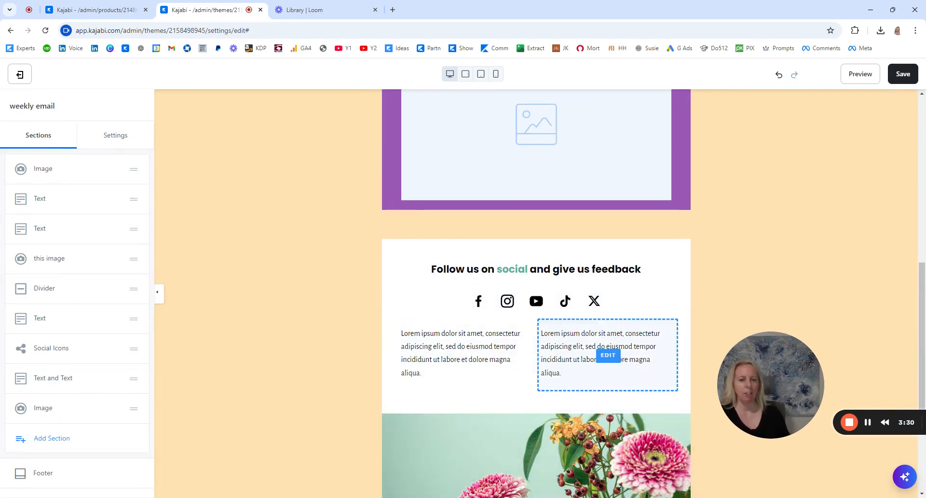
scroll(535, 289, up, 3)
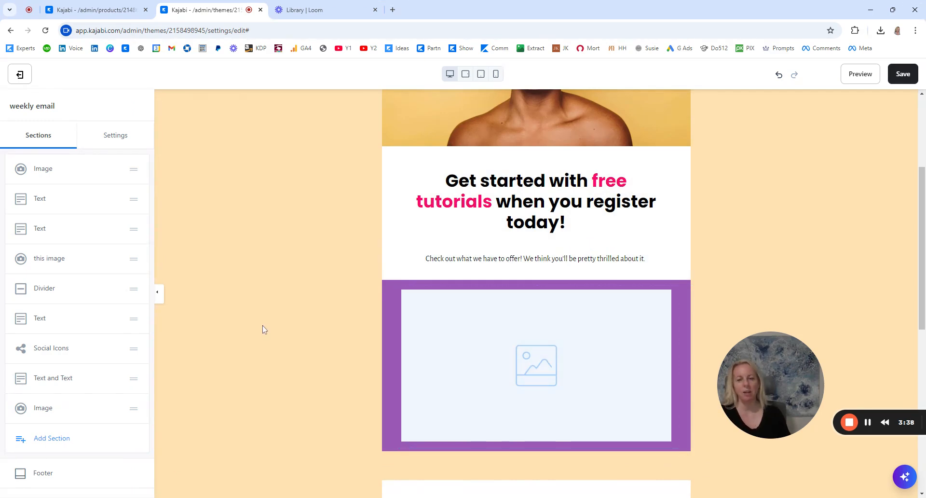
scroll(297, 365, down, 1)
scroll(308, 371, down, 2)
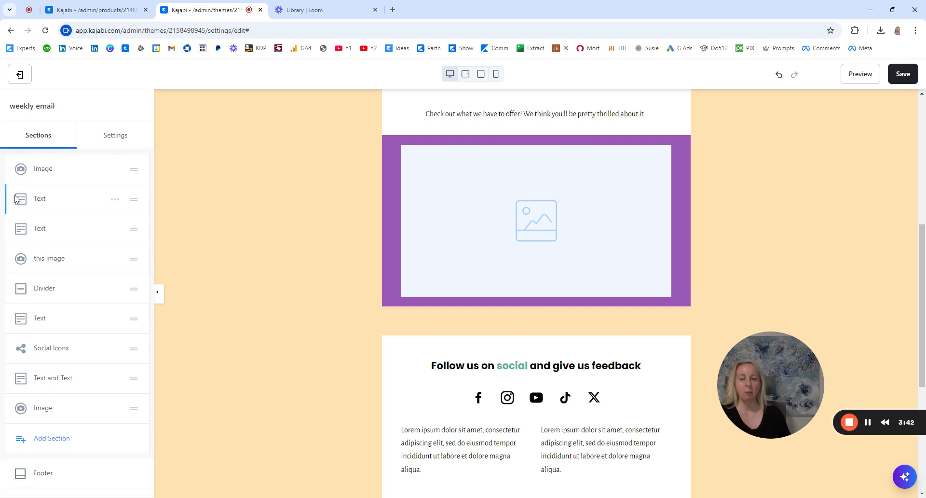
Step: Set the email's page background colour to purple (RGB 155, 89, 182) and save the change
click(107, 137)
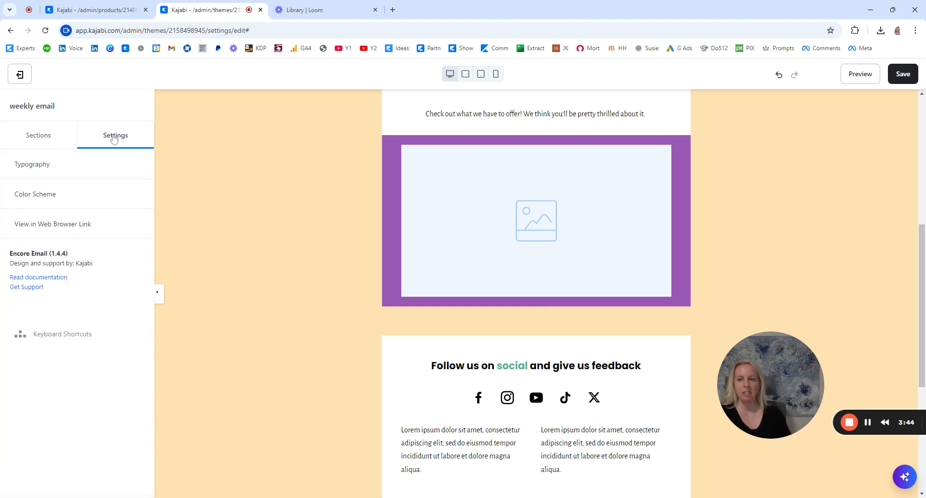
click(29, 193)
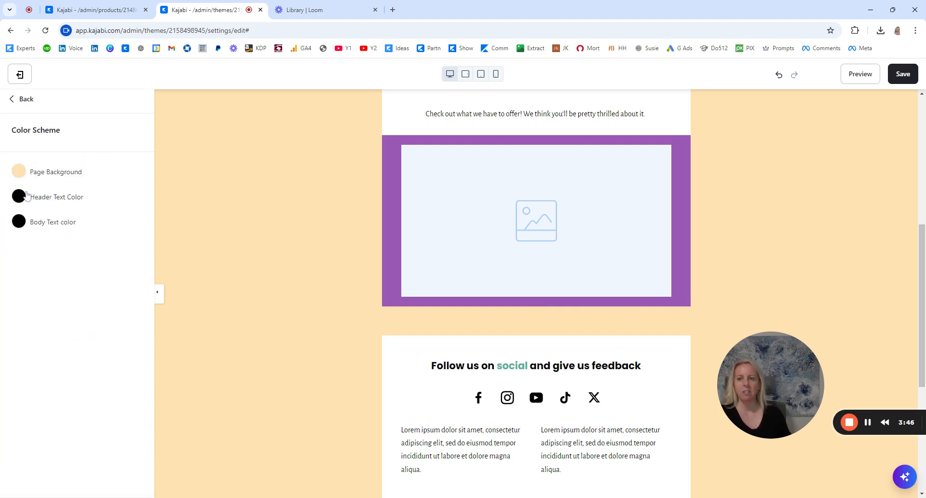
click(19, 173)
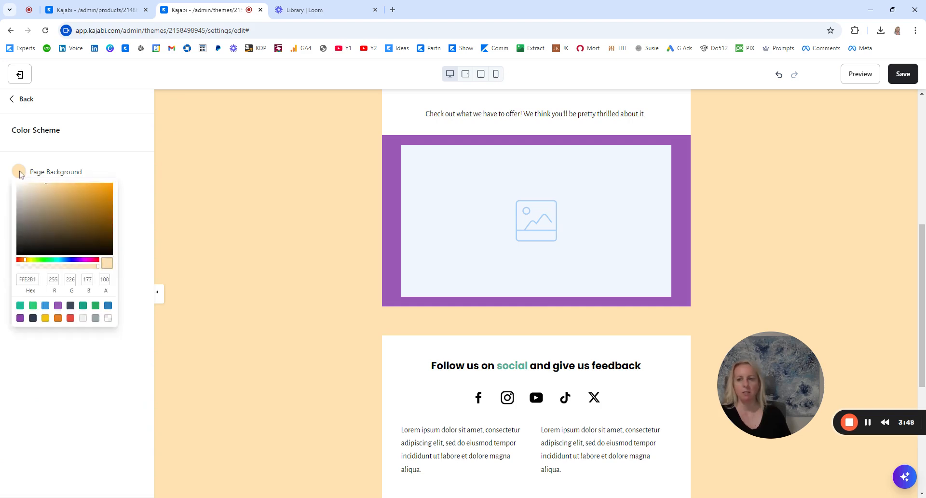
click(58, 305)
click(83, 151)
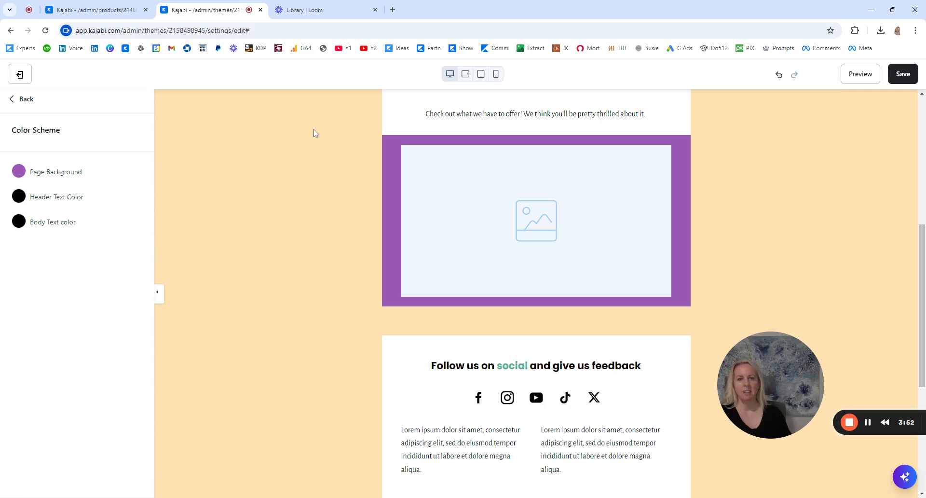
click(916, 79)
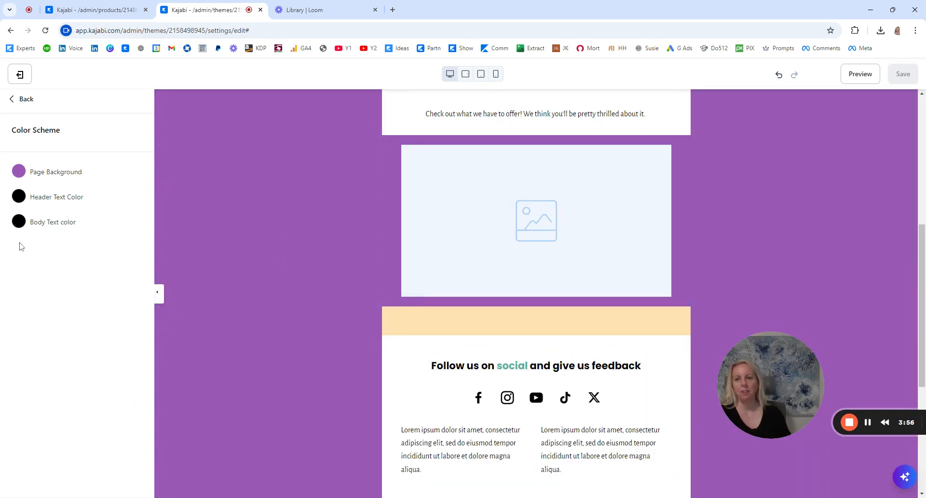
Step: Set the email's page background colour to green (RGB 39, 174, 96) and save the change
click(19, 172)
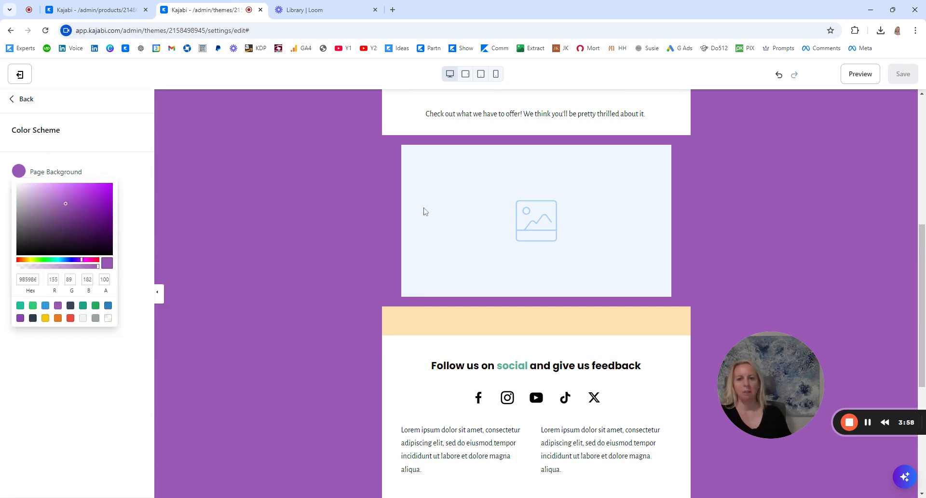
click(95, 305)
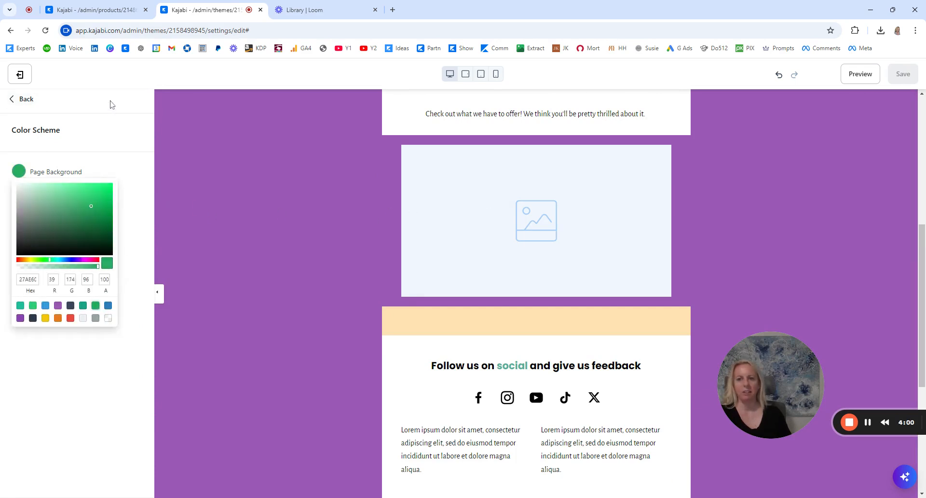
click(113, 105)
click(902, 74)
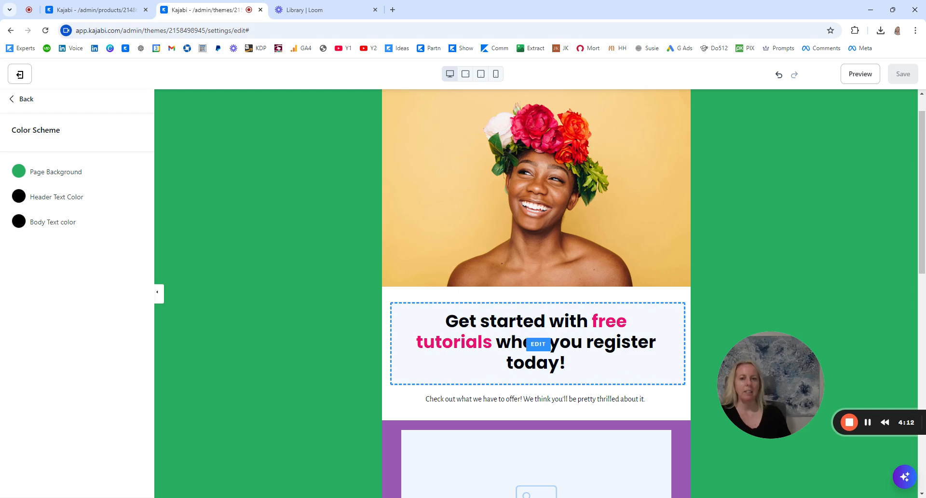
Step: Examine the paragraph and header style options for the "Get started" heading and the "Check out what we have to offer!" text
click(538, 344)
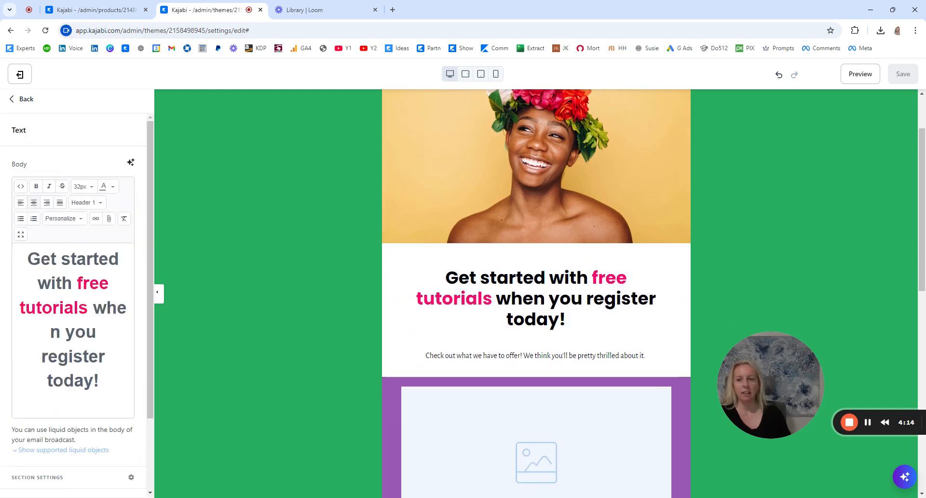
click(86, 202)
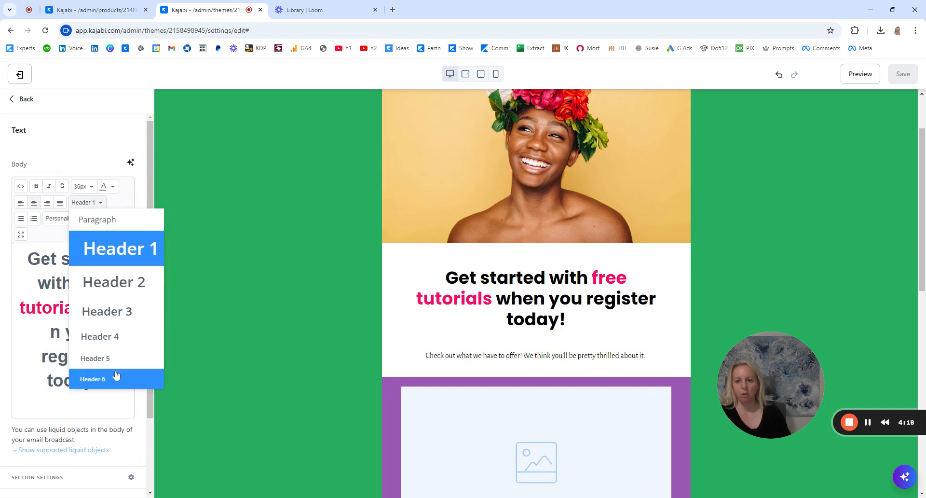
click(114, 141)
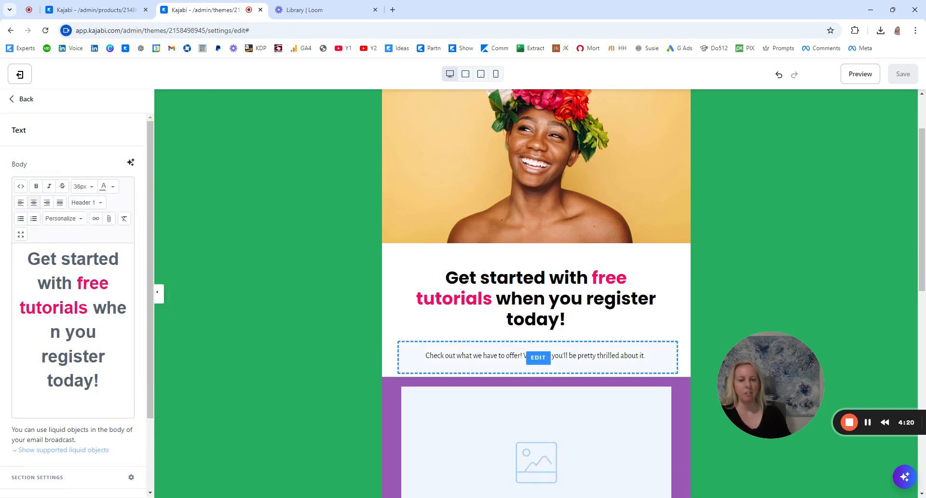
click(538, 357)
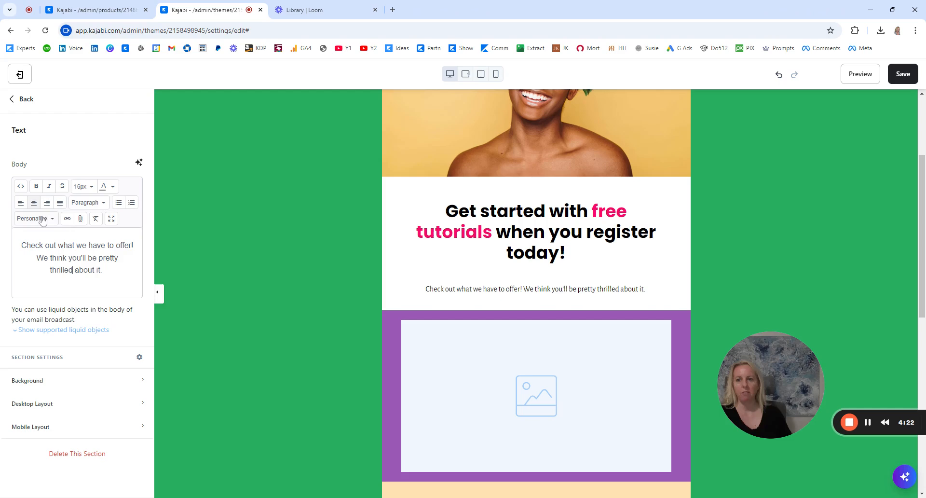
click(94, 203)
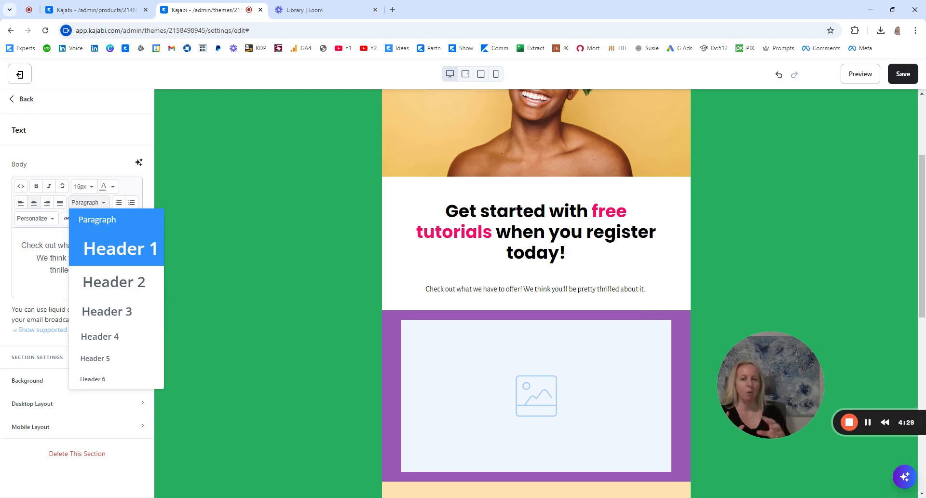
click(72, 152)
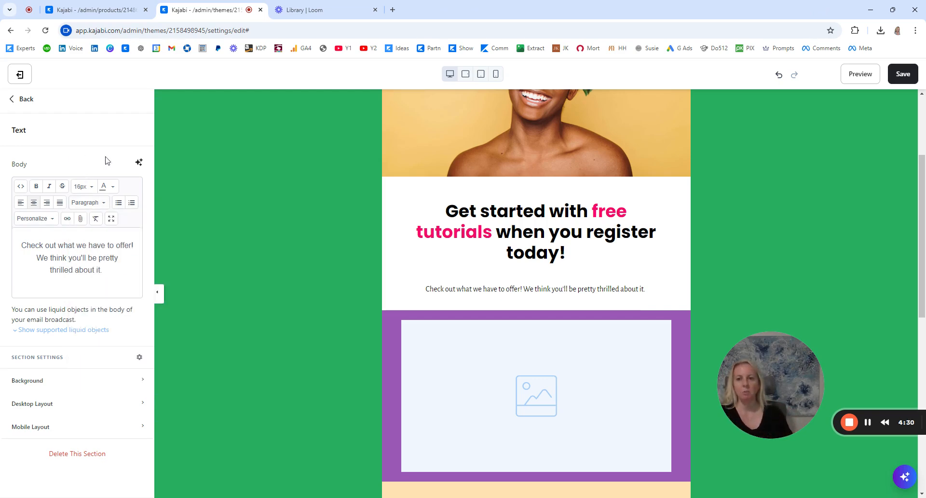
Step: Review the email's colour scheme and typography settings, including custom, body and heading fonts, and return to the settings overview
click(29, 98)
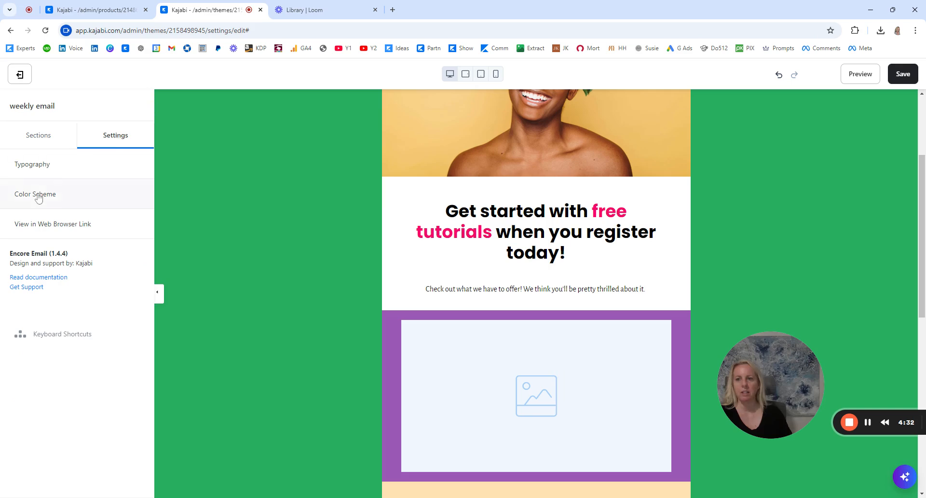
click(37, 195)
click(25, 99)
click(39, 164)
scroll(61, 225, down, 2)
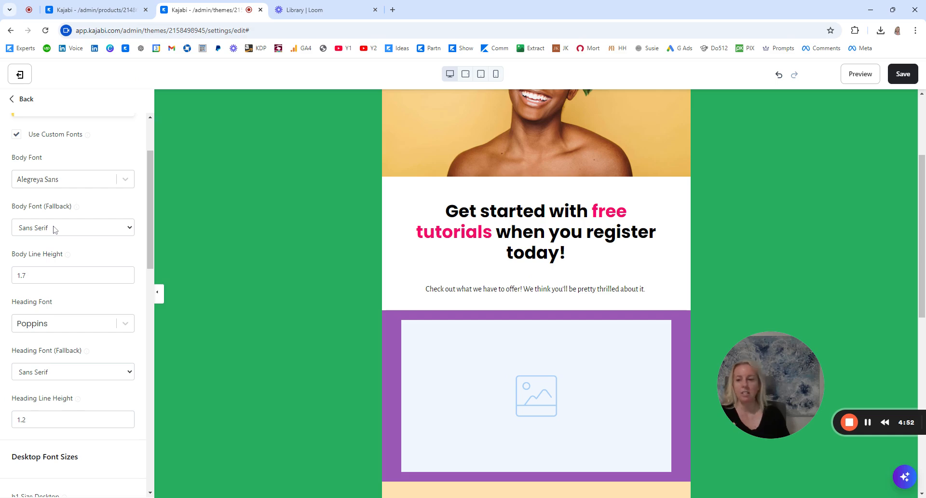
scroll(73, 178, up, 2)
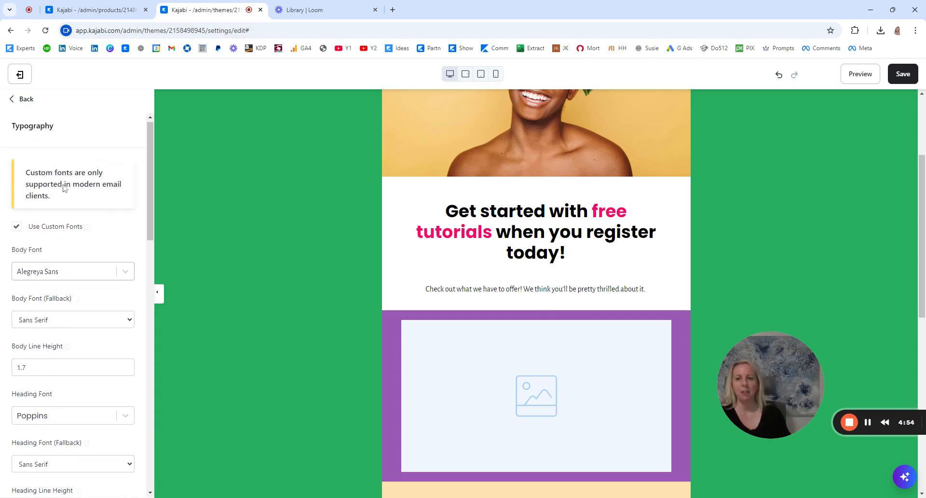
click(23, 99)
scroll(490, 274, down, 2)
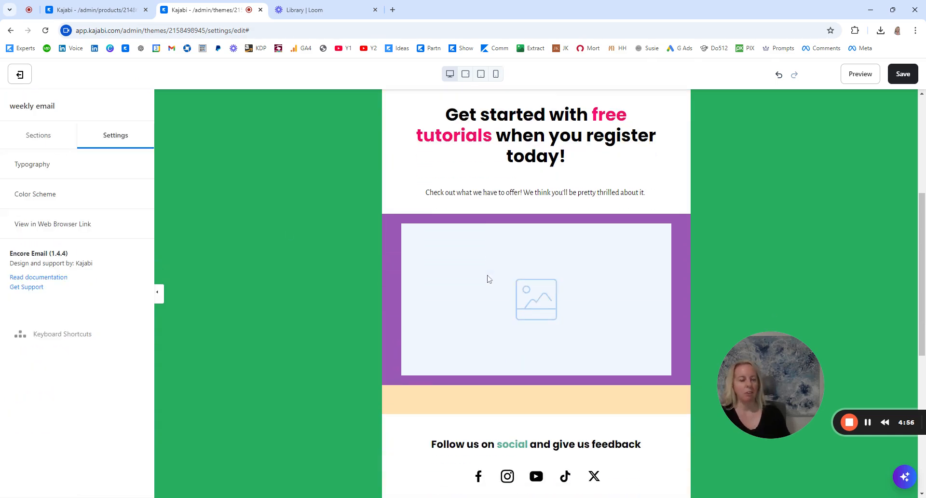